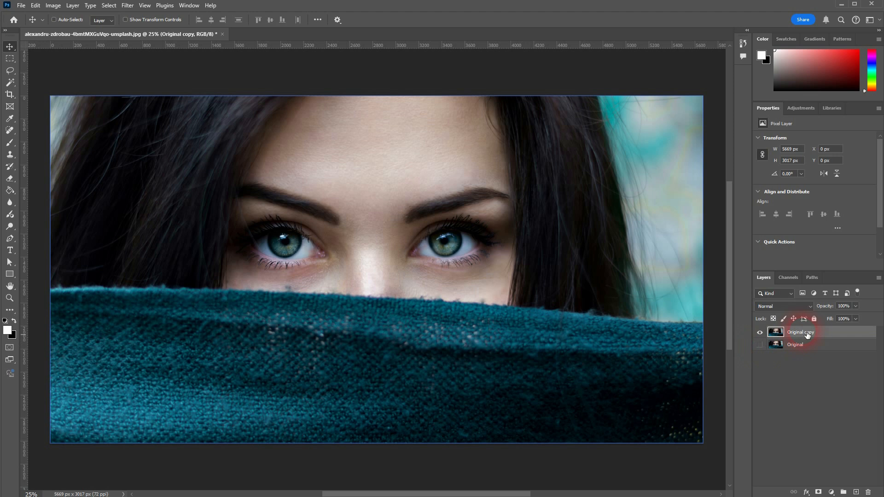
Step: Add a bright blue Solid Color fill layer above the Original copy layer
{"action": "scroll", "coordinate": [420, 258], "scroll_direction": "up", "scroll_amount": 3}
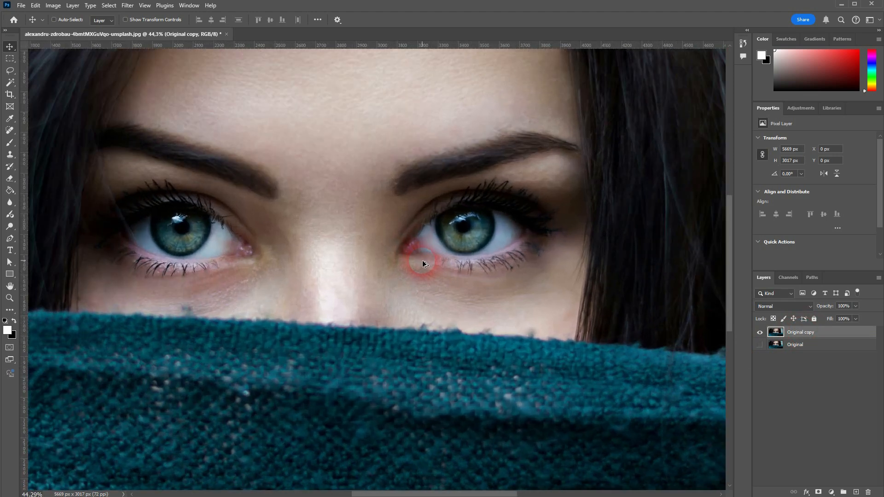
{"action": "scroll", "coordinate": [442, 253], "scroll_direction": "up", "scroll_amount": 1}
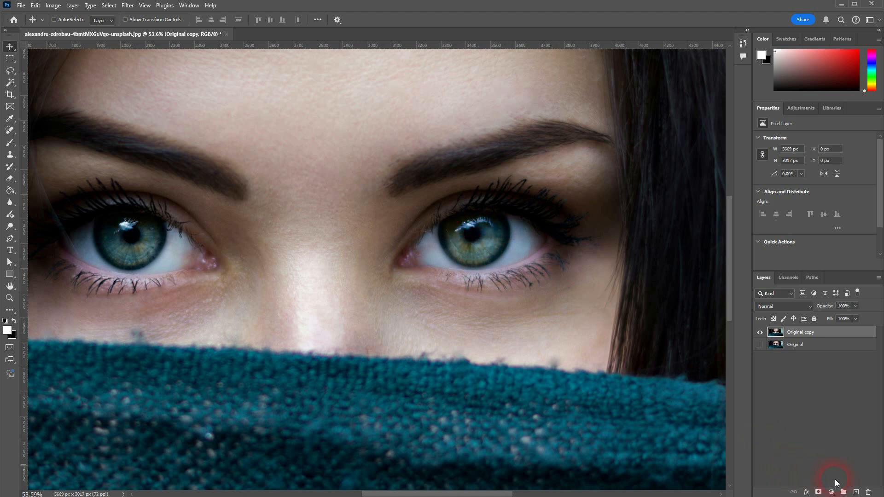
{"action": "left_click", "coordinate": [832, 492]}
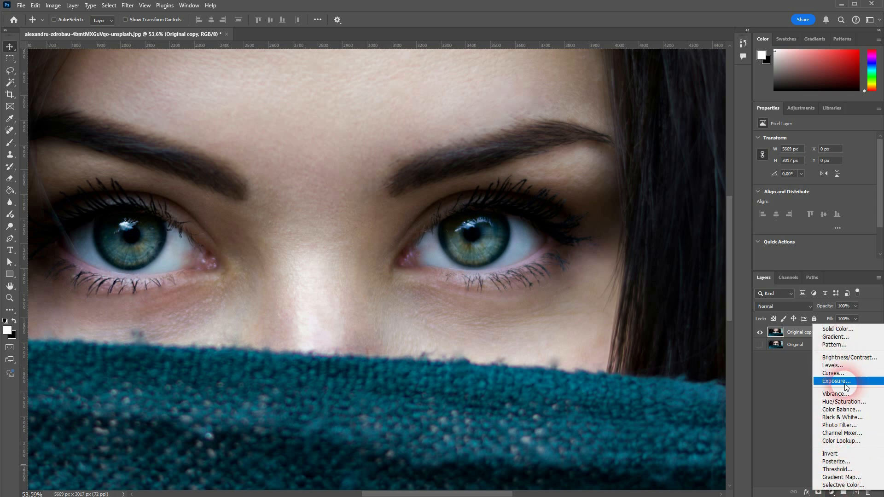
{"action": "left_click", "coordinate": [836, 329]}
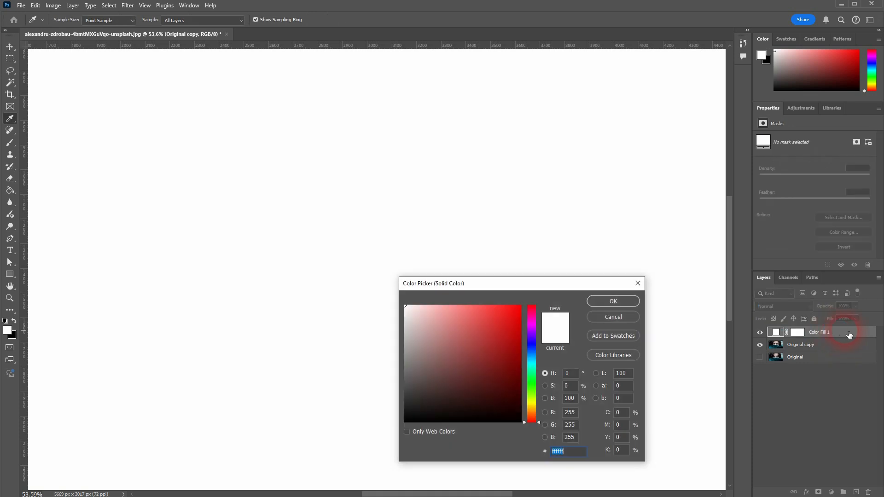
{"action": "left_click_drag", "start_coordinate": [487, 362], "coordinate": [557, 292]}
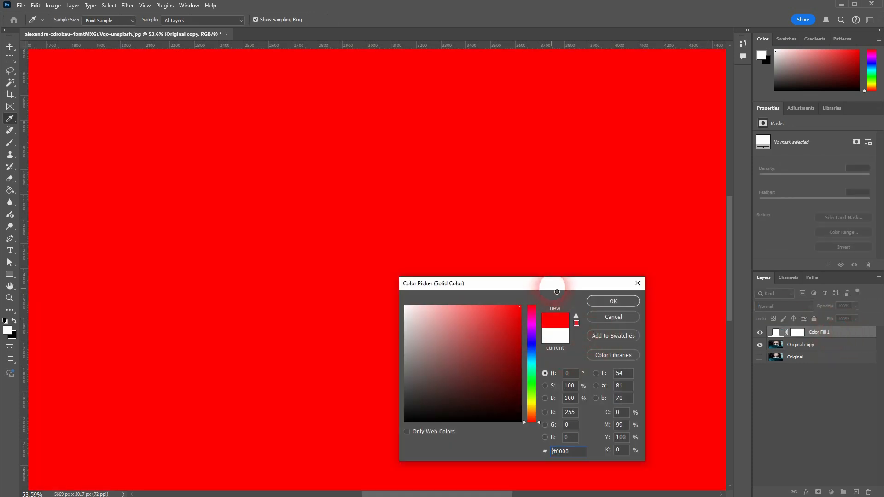
{"action": "left_click", "coordinate": [529, 348]}
{"action": "left_click", "coordinate": [608, 303]}
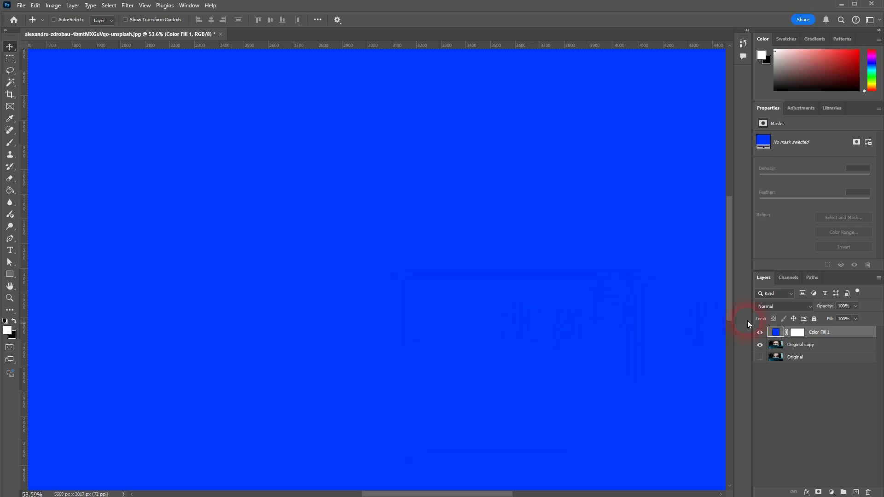
Step: Examine the fill layer's mask and color thumbnails and preview different blend modes over the whole image
{"action": "left_click", "coordinate": [798, 335]}
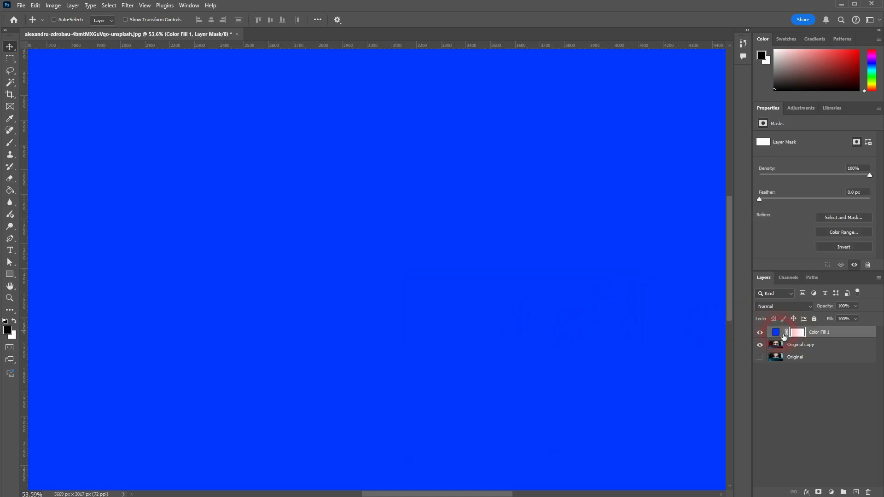
{"action": "left_click", "coordinate": [782, 336]}
{"action": "scroll", "coordinate": [371, 296], "scroll_direction": "down", "scroll_amount": 5}
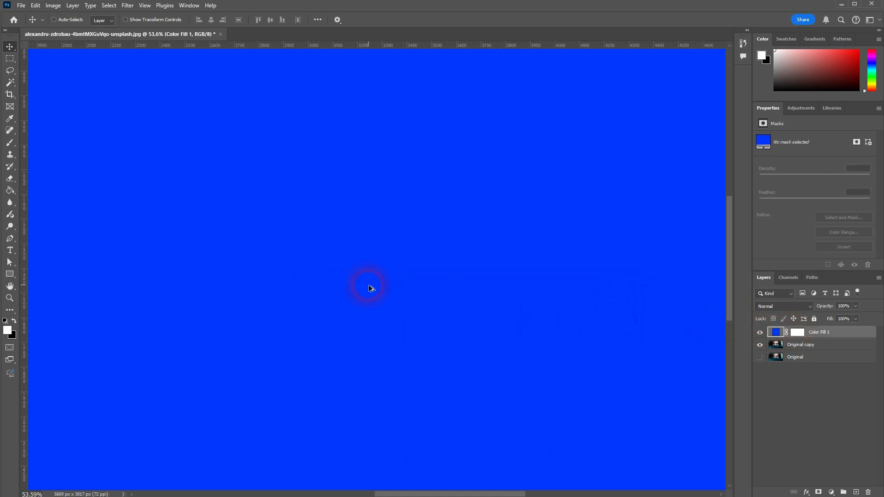
{"action": "scroll", "coordinate": [369, 285], "scroll_direction": "down", "scroll_amount": 1}
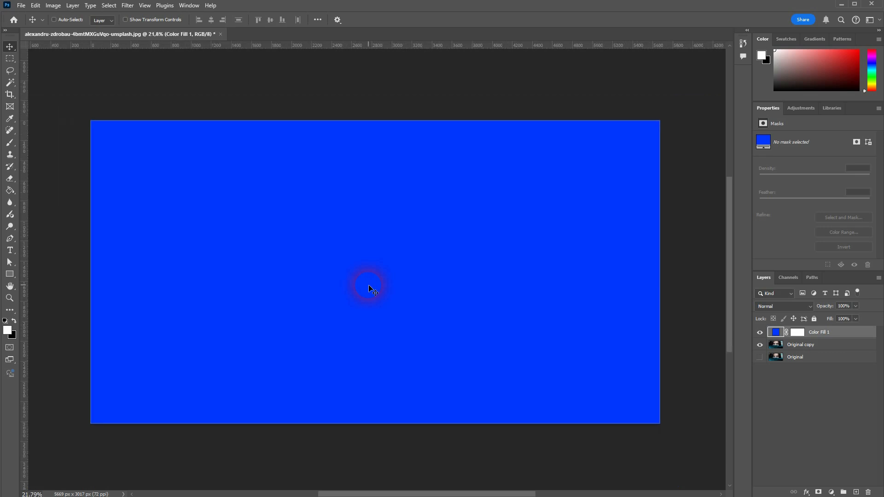
{"action": "scroll", "coordinate": [369, 285], "scroll_direction": "up", "scroll_amount": 1}
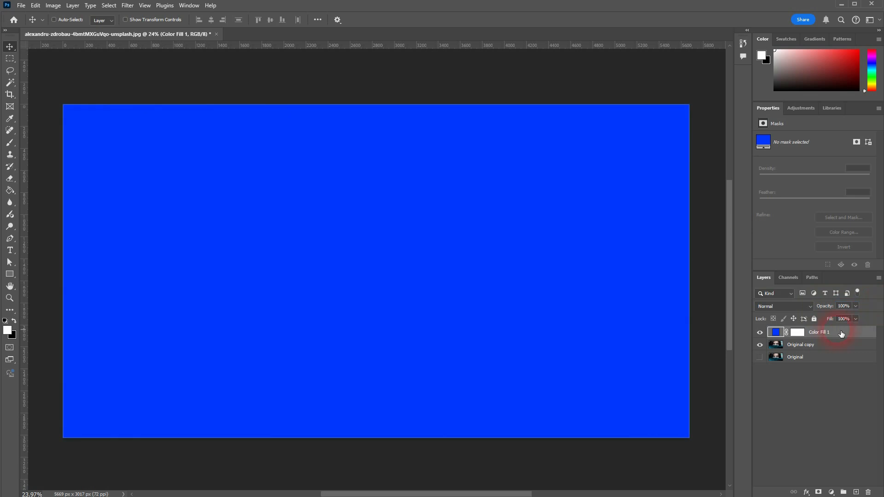
{"action": "left_click", "coordinate": [798, 305]}
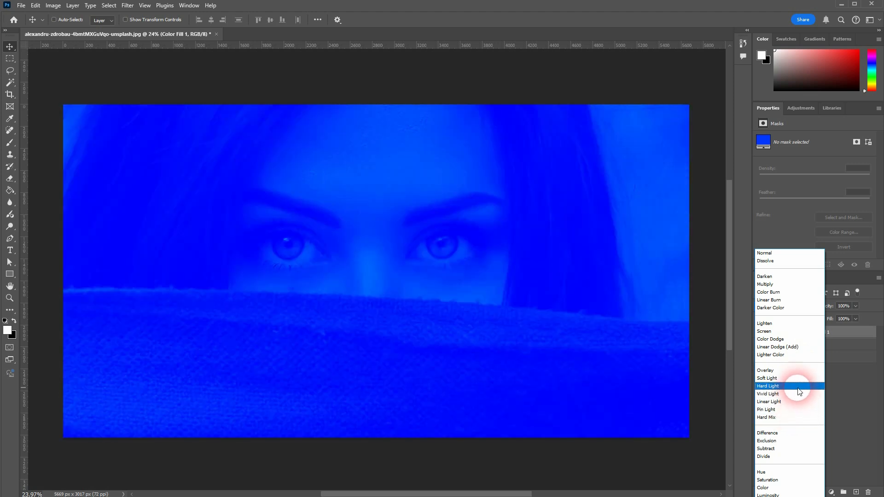
{"action": "left_click", "coordinate": [866, 388]}
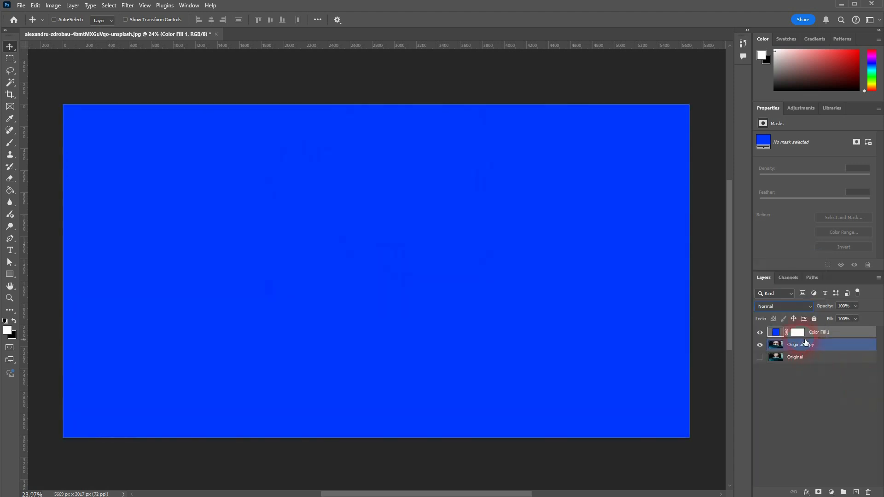
Step: Fill the blue fill layer's mask with black using the Paint Bucket Tool
{"action": "left_click", "coordinate": [801, 337]}
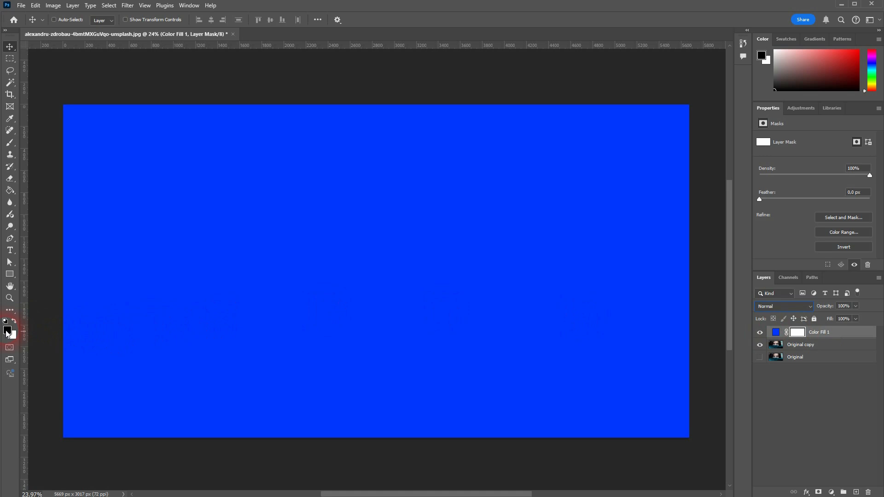
{"action": "left_click", "coordinate": [9, 190]}
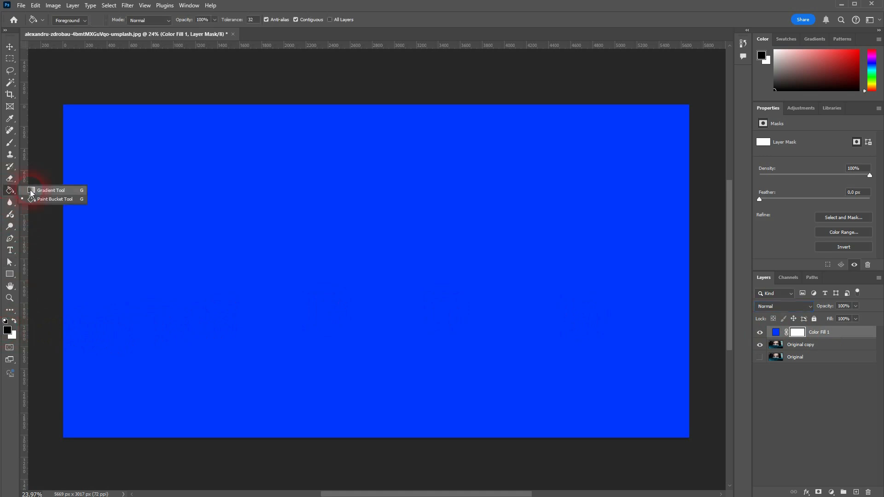
{"action": "left_click", "coordinate": [63, 202]}
{"action": "left_click", "coordinate": [408, 275]}
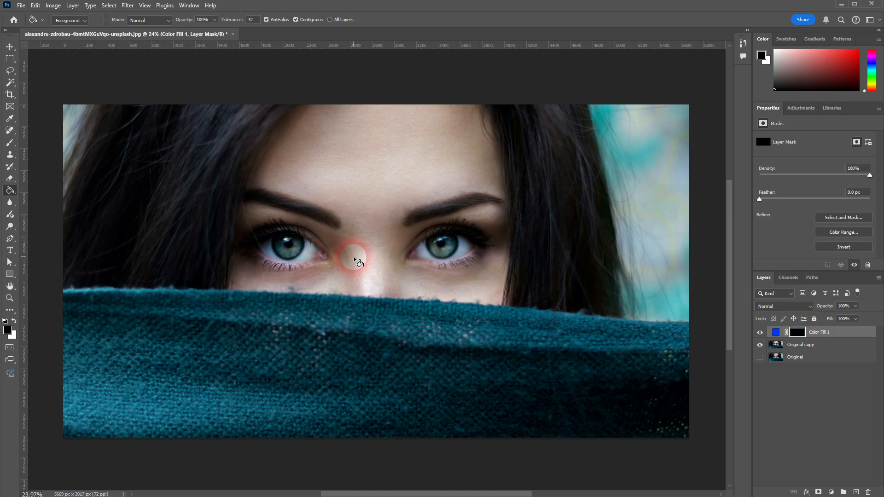
Step: Paint white on the fill layer's mask over the iris of the right-hand eye with a hard 50 px brush
{"action": "right_click", "coordinate": [13, 145]}
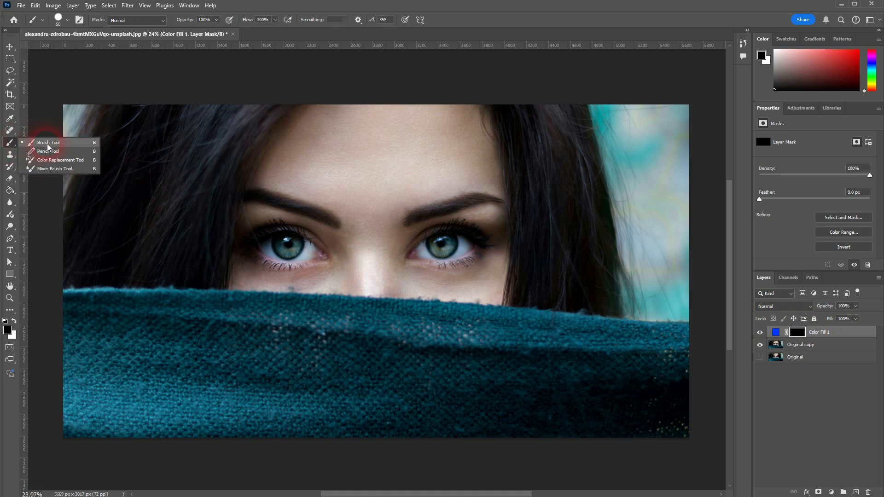
{"action": "left_click", "coordinate": [56, 144]}
{"action": "left_click", "coordinate": [14, 322]}
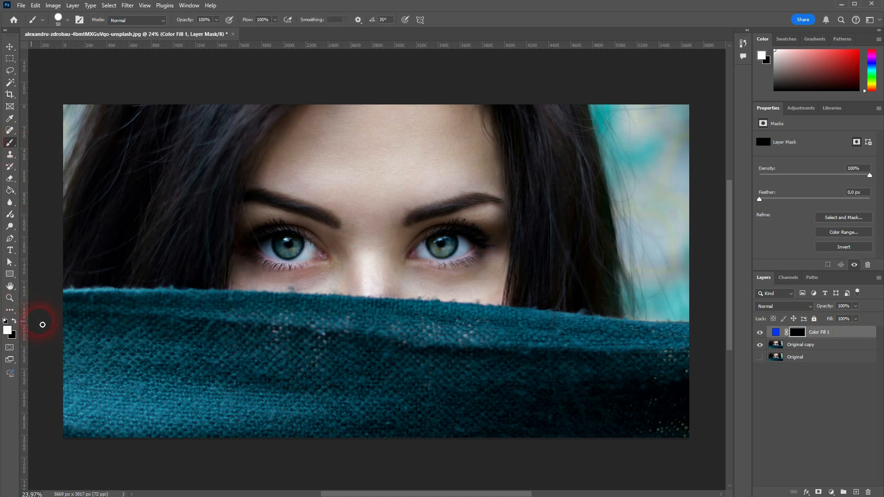
{"action": "scroll", "coordinate": [441, 252], "scroll_direction": "up", "scroll_amount": 7}
{"action": "scroll", "coordinate": [444, 257], "scroll_direction": "up", "scroll_amount": 8}
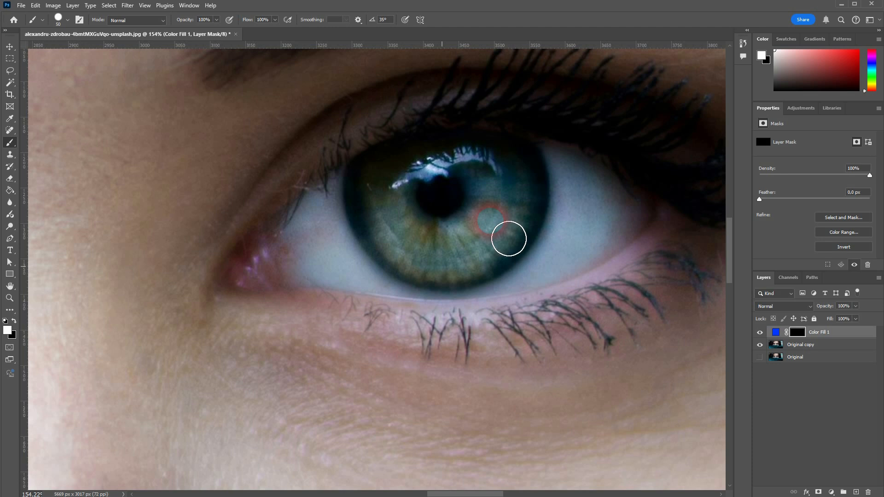
{"action": "mouse_move", "coordinate": [509, 237]}
{"action": "left_mouse_down"}
{"action": "mouse_move", "coordinate": [456, 254]}
{"action": "mouse_move", "coordinate": [456, 285]}
{"action": "mouse_move", "coordinate": [456, 244]}
{"action": "mouse_move", "coordinate": [497, 246]}
{"action": "mouse_move", "coordinate": [454, 285]}
{"action": "mouse_move", "coordinate": [400, 253]}
{"action": "mouse_move", "coordinate": [384, 207]}
{"action": "mouse_move", "coordinate": [392, 191]}
{"action": "mouse_move", "coordinate": [430, 166]}
{"action": "mouse_move", "coordinate": [494, 156]}
{"action": "mouse_move", "coordinate": [528, 167]}
{"action": "mouse_move", "coordinate": [547, 202]}
{"action": "mouse_move", "coordinate": [542, 239]}
{"action": "mouse_move", "coordinate": [526, 259]}
{"action": "mouse_move", "coordinate": [485, 273]}
{"action": "mouse_move", "coordinate": [527, 204]}
{"action": "mouse_move", "coordinate": [516, 182]}
{"action": "mouse_move", "coordinate": [471, 177]}
{"action": "mouse_move", "coordinate": [424, 196]}
{"action": "mouse_move", "coordinate": [411, 215]}
{"action": "mouse_move", "coordinate": [418, 239]}
{"action": "mouse_move", "coordinate": [514, 202]}
{"action": "mouse_move", "coordinate": [492, 192]}
{"action": "mouse_move", "coordinate": [430, 227]}
{"action": "left_mouse_up"}
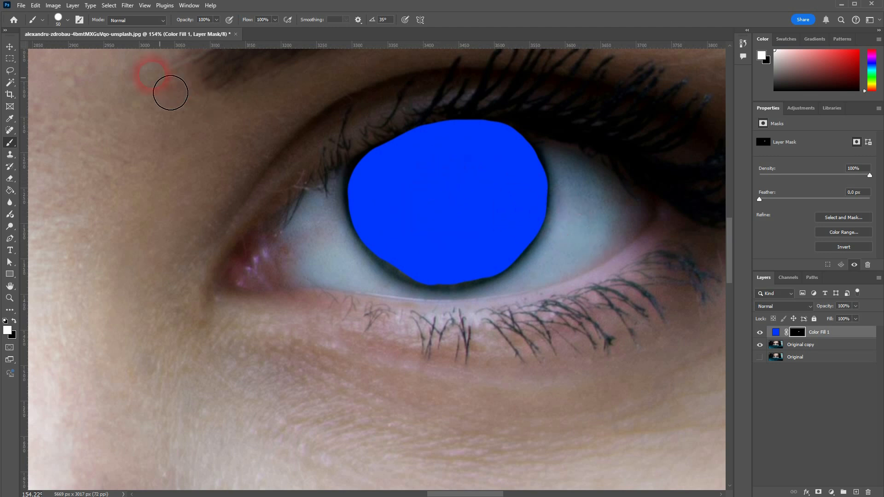
Step: Extend the painted mask to the iris edges with a 50 px Soft Round brush at 0% hardness
{"action": "left_click", "coordinate": [58, 19]}
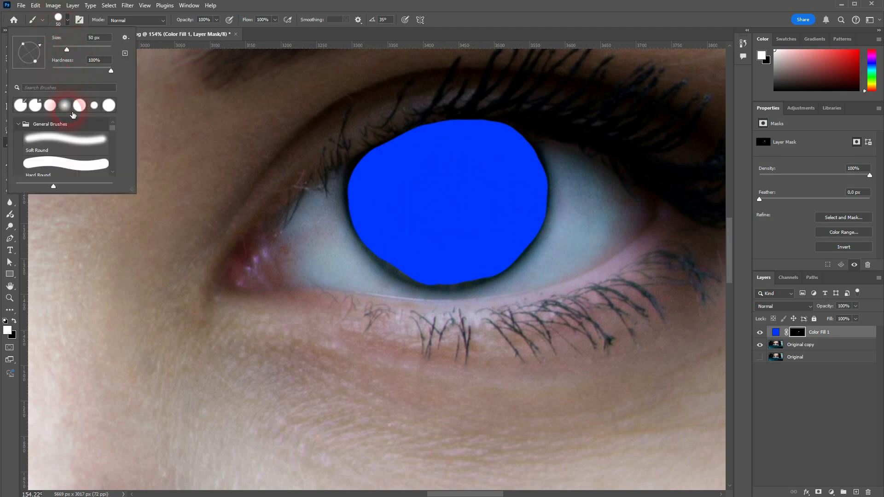
{"action": "left_click", "coordinate": [54, 142]}
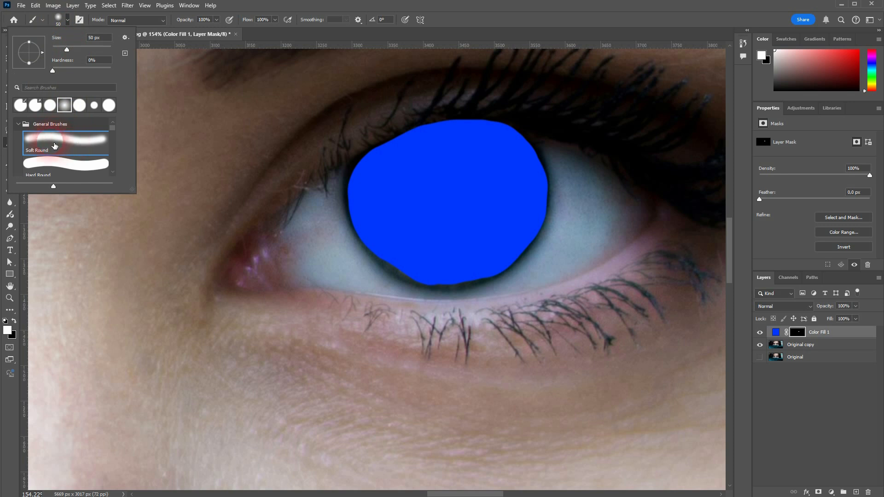
{"action": "left_click", "coordinate": [486, 253]}
{"action": "mouse_move", "coordinate": [500, 270]}
{"action": "left_mouse_down"}
{"action": "mouse_move", "coordinate": [479, 288]}
{"action": "mouse_move", "coordinate": [420, 283]}
{"action": "mouse_move", "coordinate": [391, 258]}
{"action": "mouse_move", "coordinate": [369, 221]}
{"action": "mouse_move", "coordinate": [367, 200]}
{"action": "mouse_move", "coordinate": [381, 180]}
{"action": "mouse_move", "coordinate": [454, 146]}
{"action": "mouse_move", "coordinate": [505, 140]}
{"action": "mouse_move", "coordinate": [529, 152]}
{"action": "mouse_move", "coordinate": [551, 195]}
{"action": "mouse_move", "coordinate": [539, 249]}
{"action": "mouse_move", "coordinate": [493, 286]}
{"action": "mouse_move", "coordinate": [468, 281]}
{"action": "left_mouse_up"}
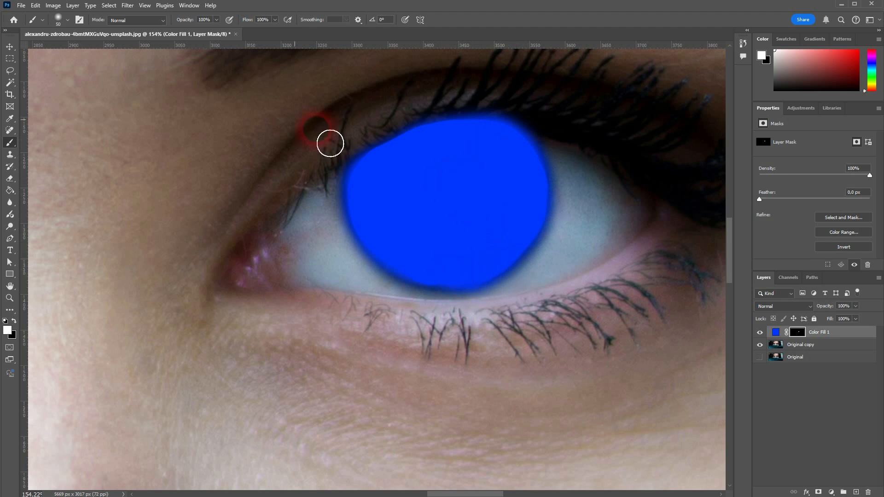
Step: Set the Soft Round brush to 39 px and continue with it on the iris mask
{"action": "left_click", "coordinate": [63, 20]}
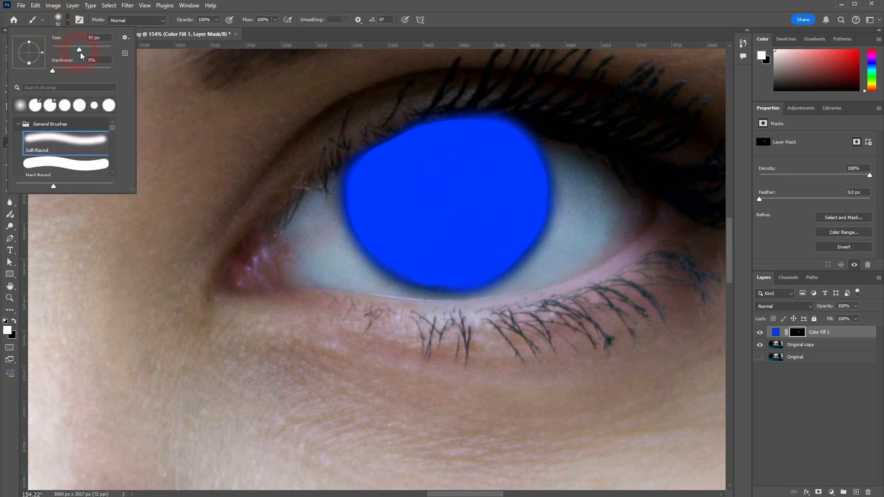
{"action": "left_click_drag", "start_coordinate": [64, 52], "coordinate": [63, 52]}
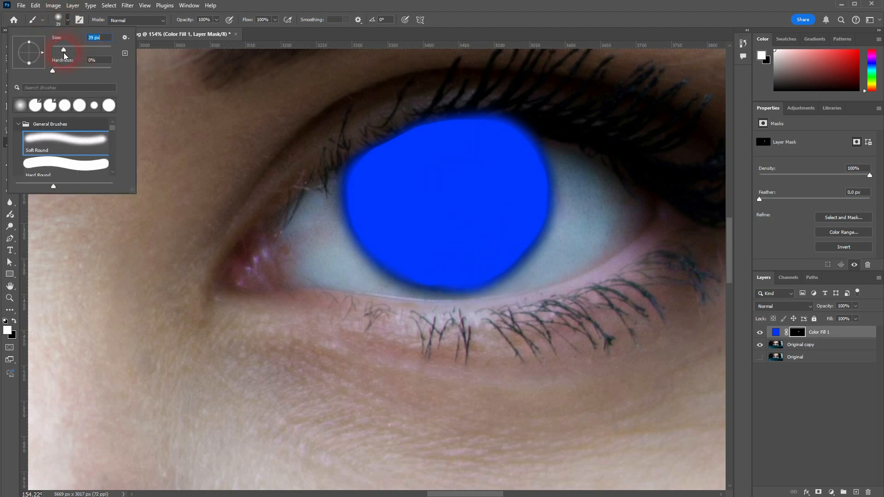
{"action": "left_click", "coordinate": [33, 137]}
{"action": "left_click", "coordinate": [18, 125]}
{"action": "left_click", "coordinate": [18, 125]}
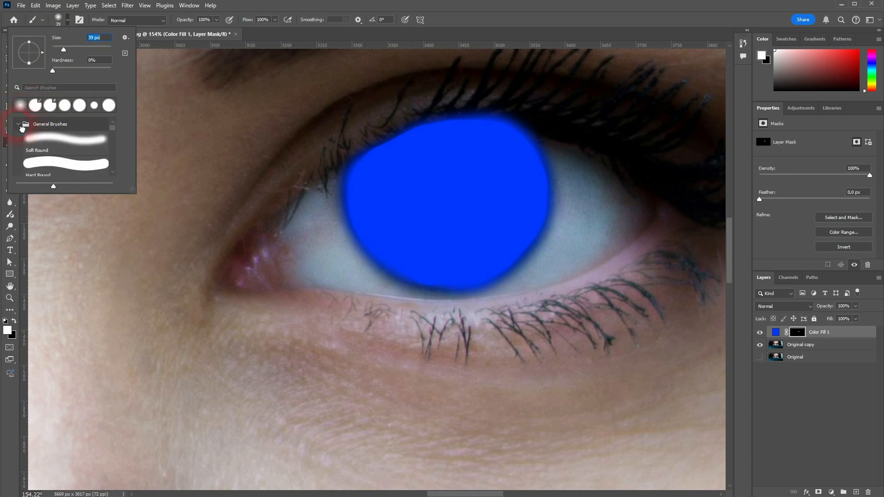
{"action": "left_click", "coordinate": [46, 145]}
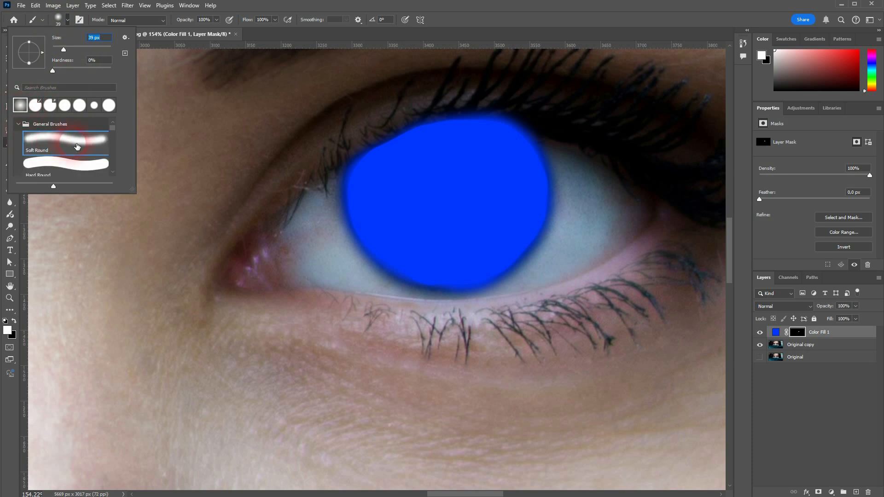
{"action": "left_click", "coordinate": [521, 244]}
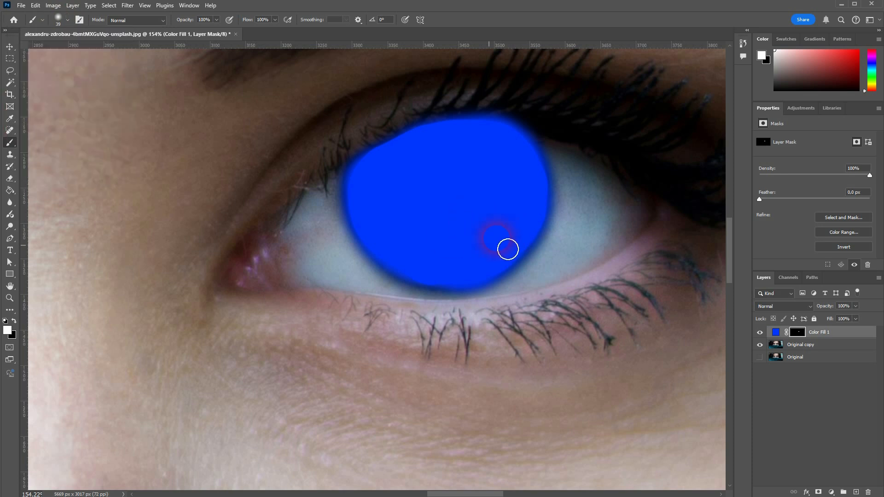
Step: Set the blue fill layer's blend mode to Soft Light and its opacity to 60%
{"action": "left_click", "coordinate": [794, 304]}
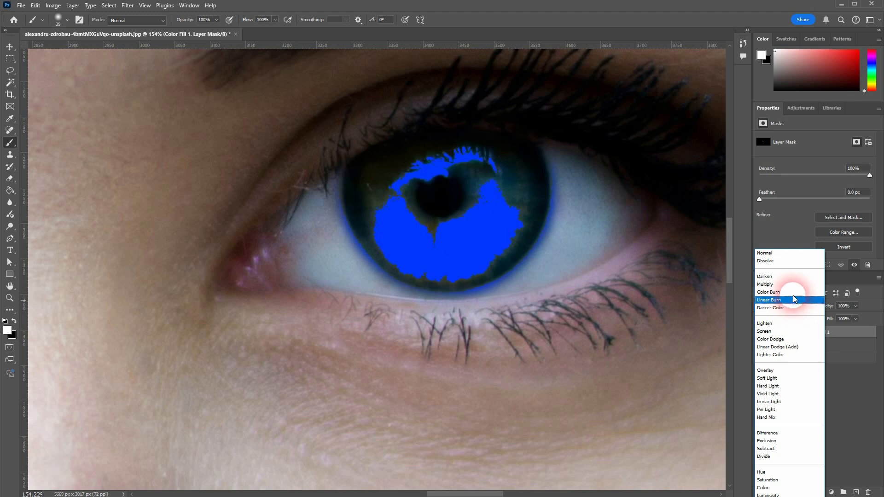
{"action": "left_click", "coordinate": [781, 379]}
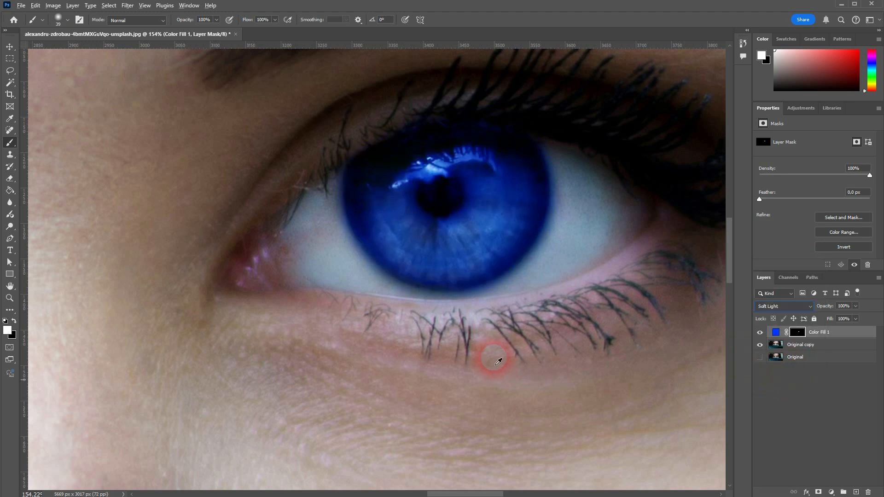
{"action": "key", "text": "ctrl+0"}
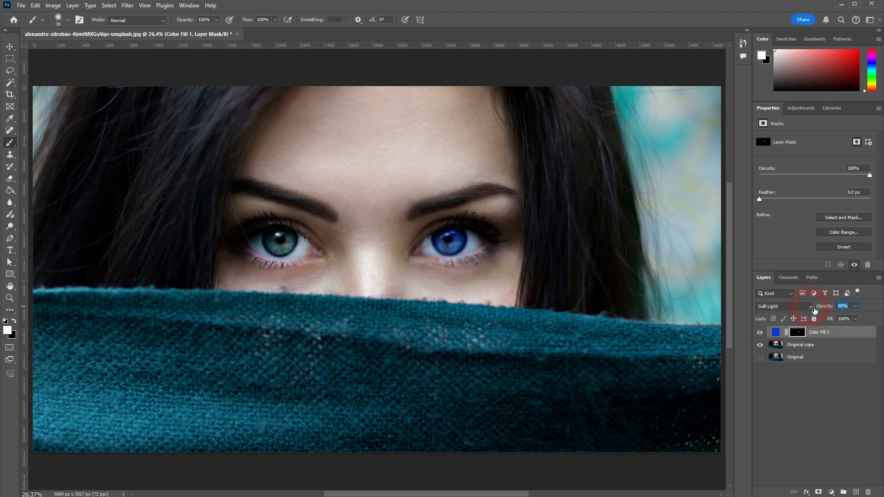
{"action": "left_click", "coordinate": [451, 247]}
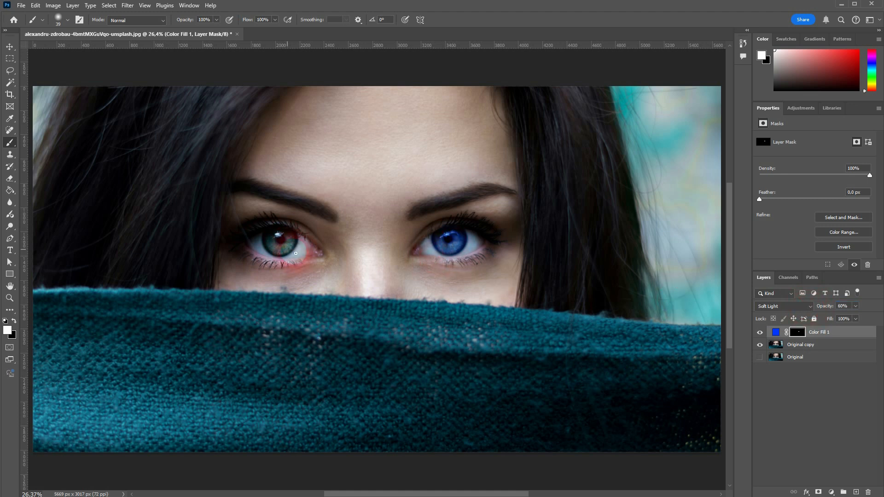
Step: Rasterize the blue fill layer and fill its content with pure red (ff0000) using the Paint Bucket
{"action": "left_click", "coordinate": [776, 334]}
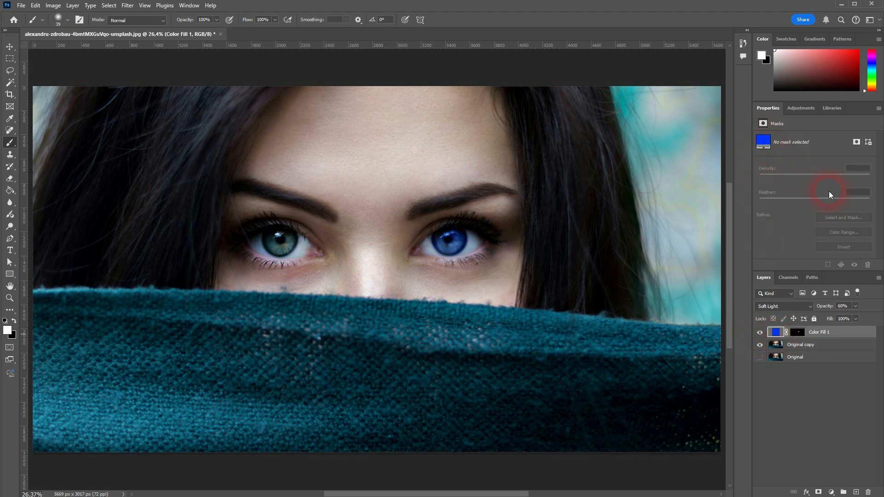
{"action": "scroll", "coordinate": [824, 220], "scroll_direction": "down", "scroll_amount": 3}
{"action": "scroll", "coordinate": [824, 220], "scroll_direction": "up", "scroll_amount": 4}
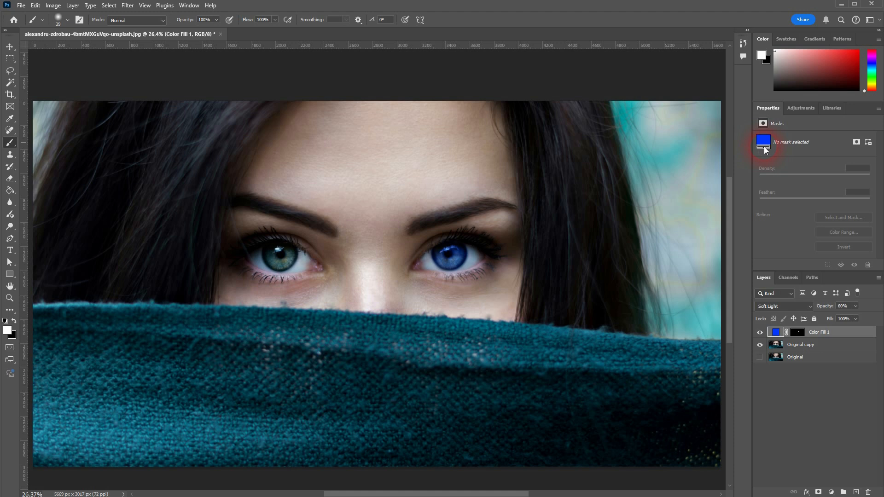
{"action": "left_click", "coordinate": [10, 191]}
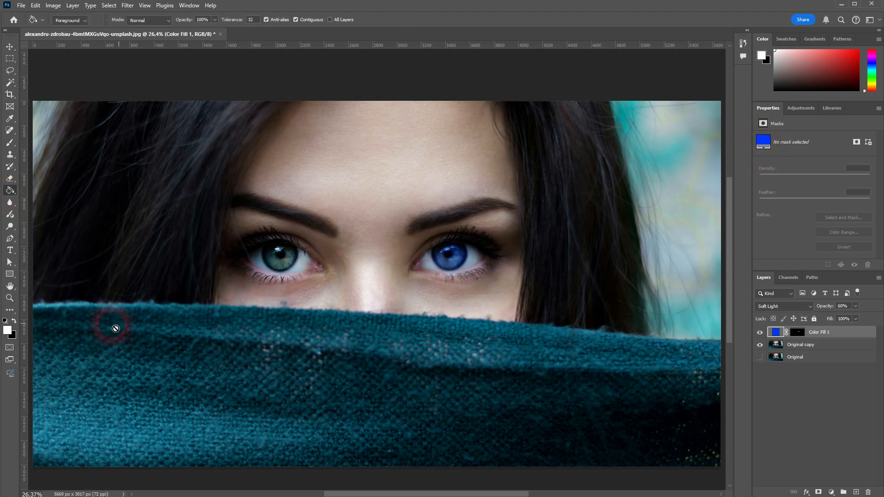
{"action": "left_click", "coordinate": [7, 330]}
{"action": "left_click", "coordinate": [504, 349]}
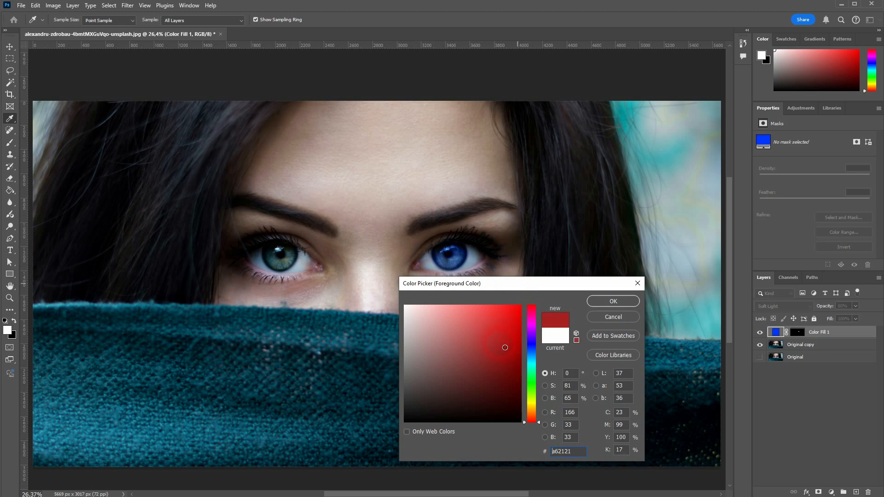
{"action": "left_click", "coordinate": [608, 302]}
{"action": "left_click", "coordinate": [768, 337]}
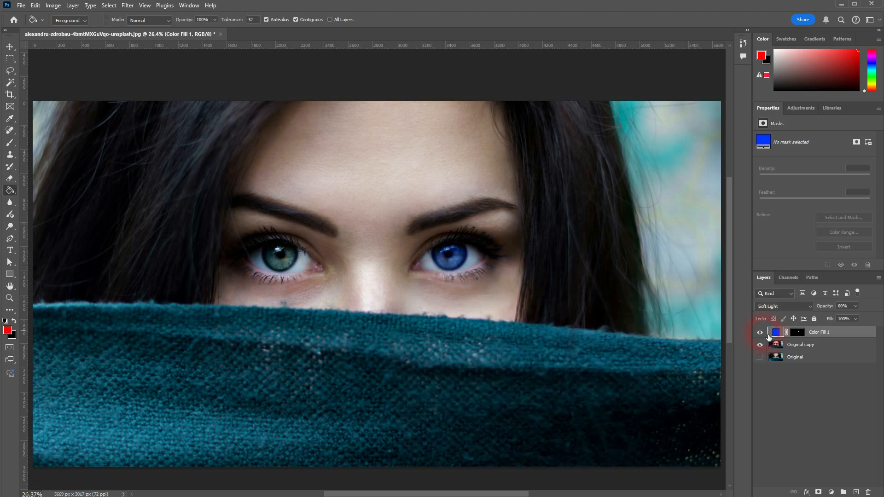
{"action": "left_click", "coordinate": [797, 333]}
{"action": "left_click", "coordinate": [775, 332]}
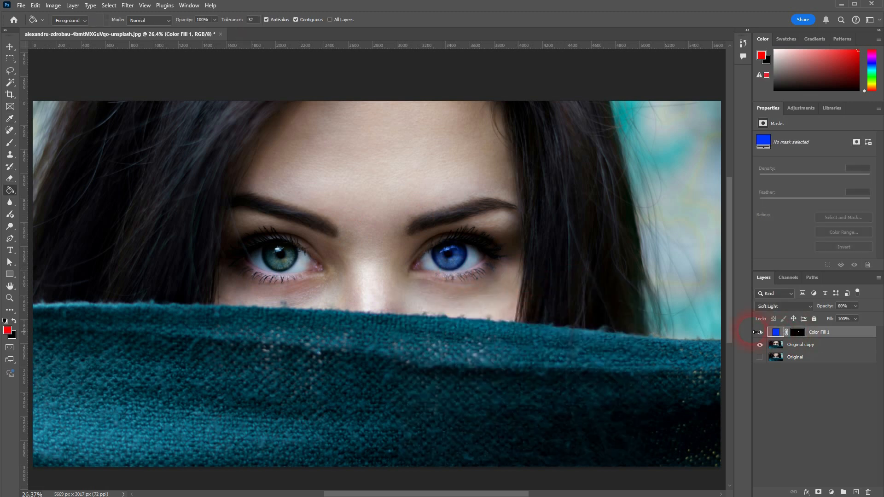
{"action": "left_click", "coordinate": [448, 266]}
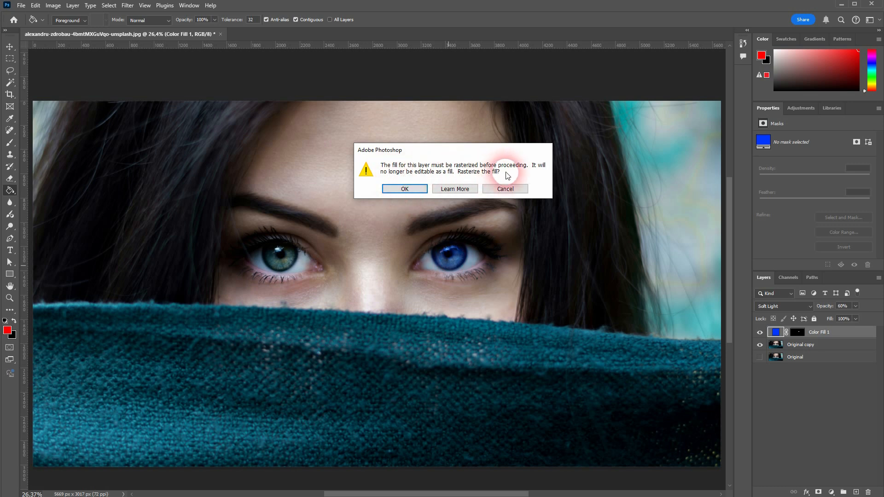
{"action": "left_click", "coordinate": [404, 189]}
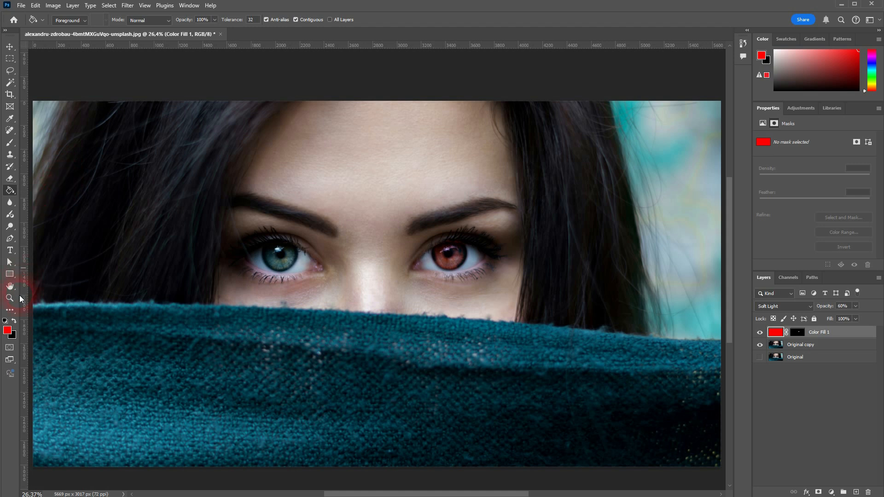
Step: Refill the layer's content with dark brown (6c441a) using the Paint Bucket, and set the layer opacity to 100%
{"action": "left_click", "coordinate": [8, 331]}
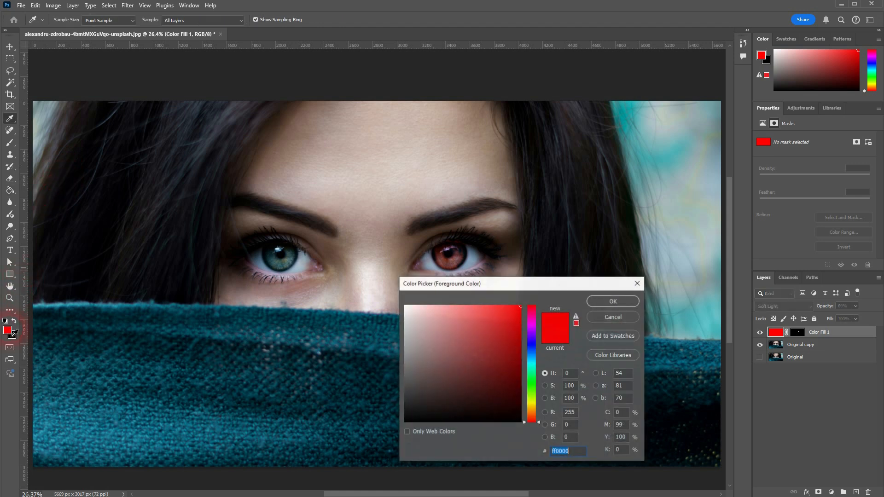
{"action": "left_click", "coordinate": [535, 407]}
{"action": "mouse_move", "coordinate": [508, 382]}
{"action": "left_mouse_down"}
{"action": "mouse_move", "coordinate": [497, 365]}
{"action": "mouse_move", "coordinate": [497, 376]}
{"action": "left_mouse_up"}
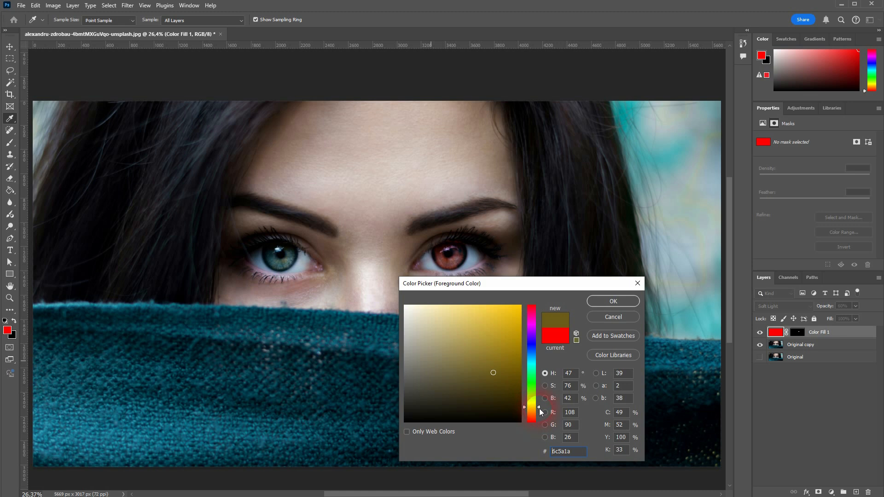
{"action": "left_click_drag", "start_coordinate": [539, 408], "coordinate": [539, 412]}
{"action": "left_click", "coordinate": [617, 302]}
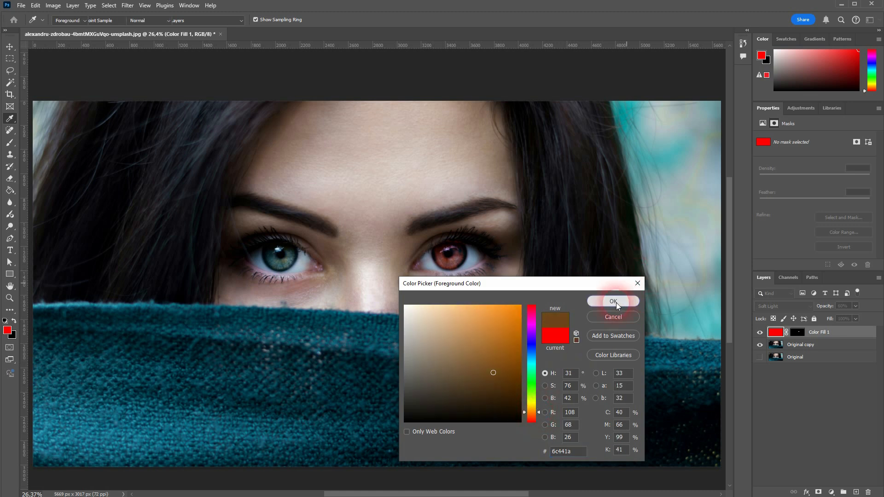
{"action": "left_click", "coordinate": [517, 311]}
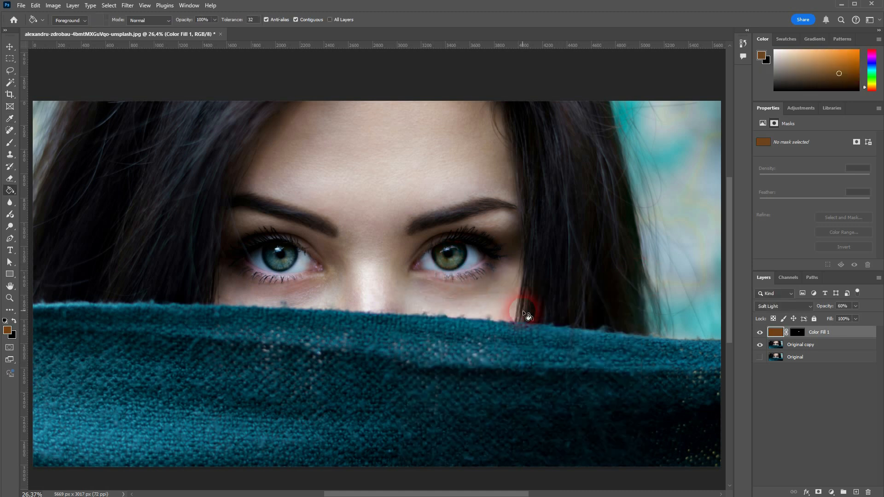
{"action": "left_click", "coordinate": [539, 301]}
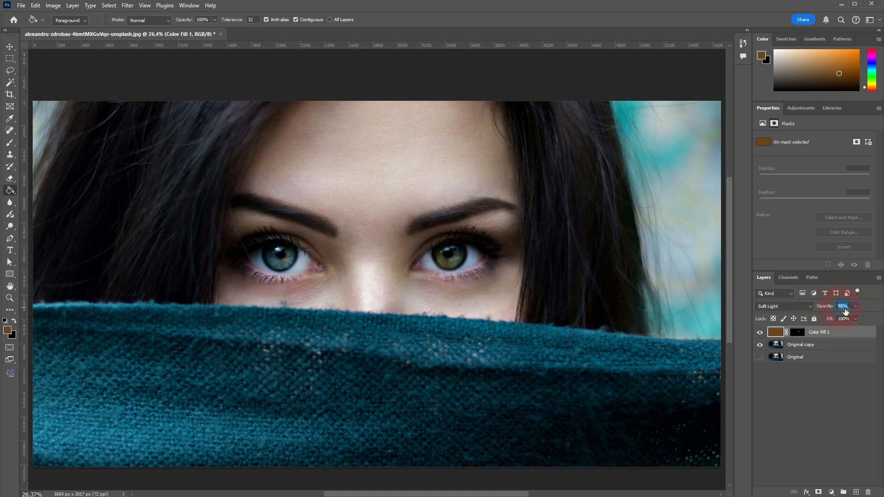
{"action": "left_click_drag", "start_coordinate": [846, 311], "coordinate": [857, 312]}
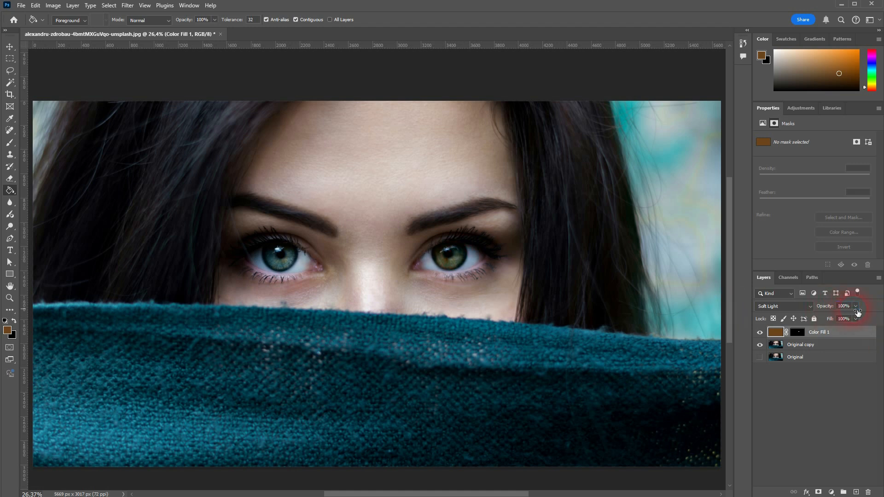
Step: Add a Color Overlay layer style to the Color Fill 1 layer with its blend mode set to Soft Light
{"action": "double_click", "coordinate": [777, 336]}
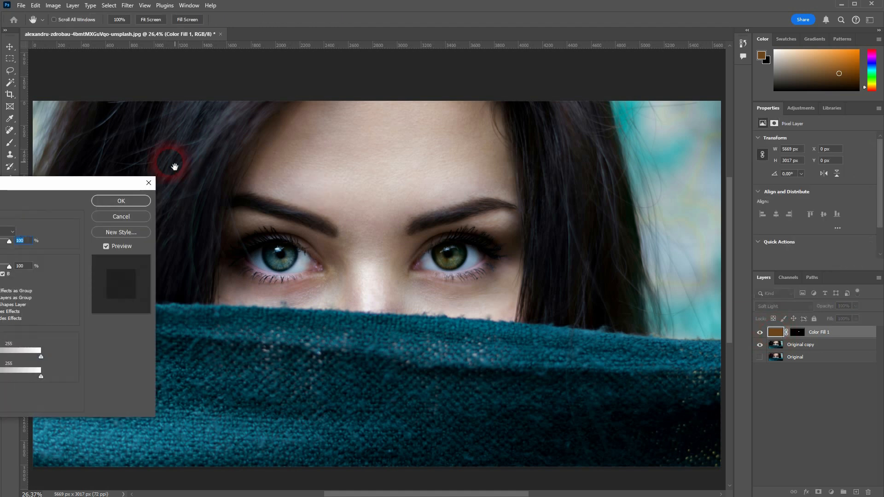
{"action": "left_click_drag", "start_coordinate": [71, 186], "coordinate": [802, 68]}
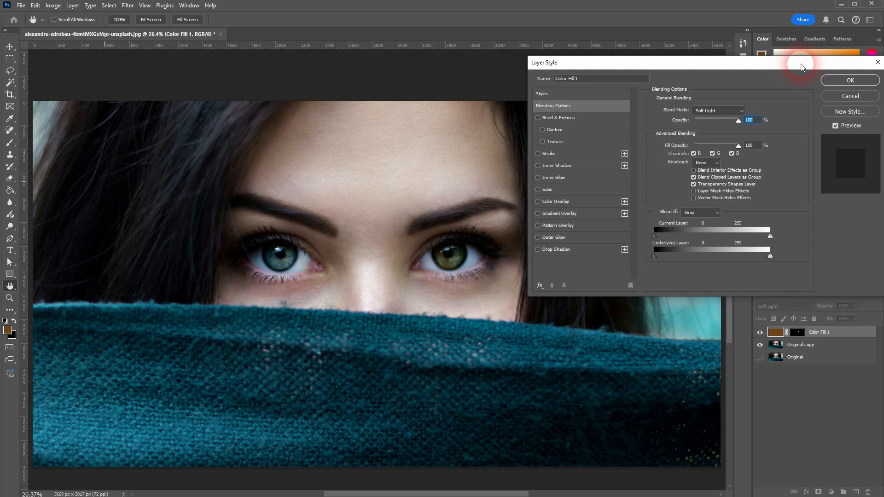
{"action": "left_click", "coordinate": [564, 201]}
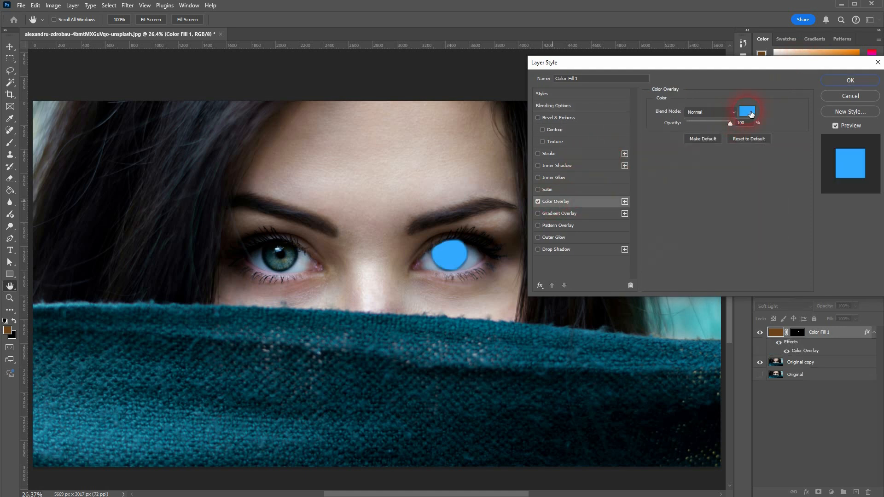
{"action": "left_click", "coordinate": [723, 114]}
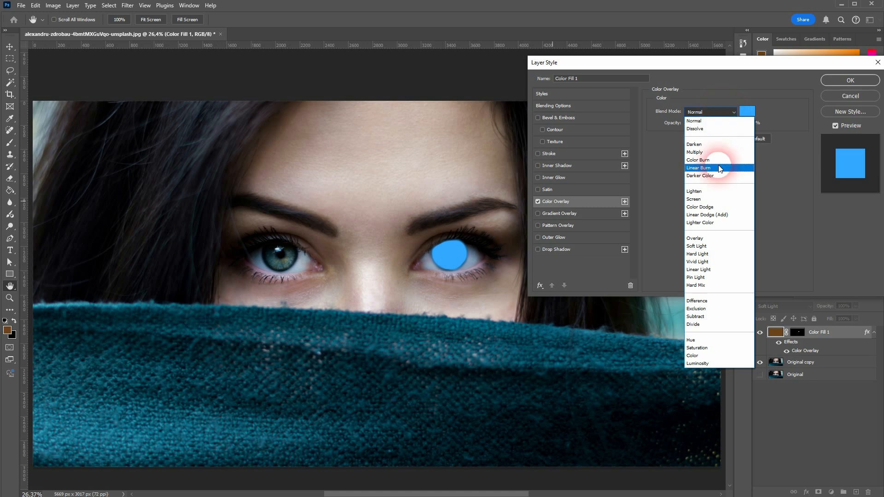
{"action": "left_click", "coordinate": [721, 249]}
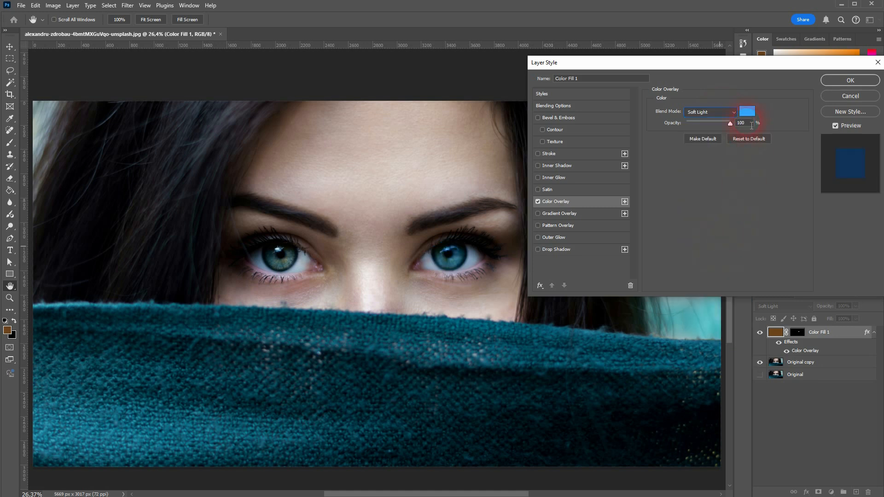
Step: Set the overlay color to violet-blue (4545df)
{"action": "left_click", "coordinate": [747, 111]}
{"action": "left_click_drag", "start_coordinate": [529, 282], "coordinate": [749, 201]}
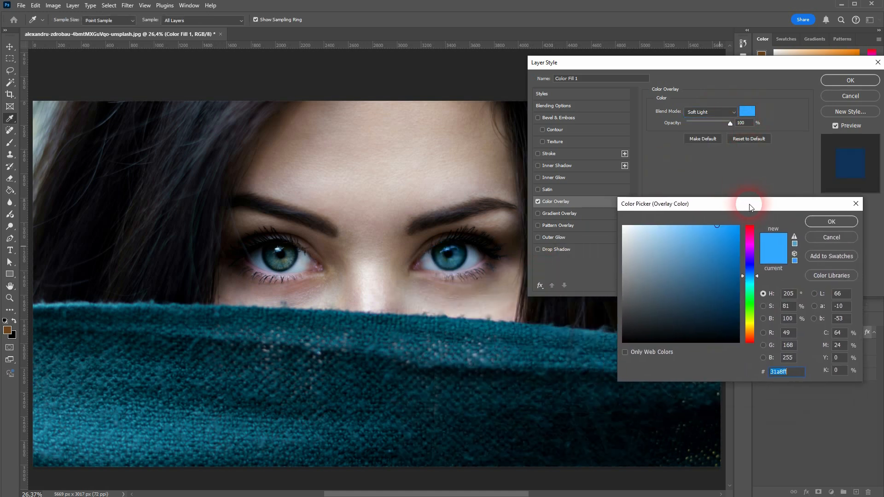
{"action": "mouse_move", "coordinate": [760, 277]}
{"action": "left_mouse_down"}
{"action": "mouse_move", "coordinate": [758, 344]}
{"action": "mouse_move", "coordinate": [759, 266]}
{"action": "left_mouse_up"}
{"action": "left_click", "coordinate": [704, 273]}
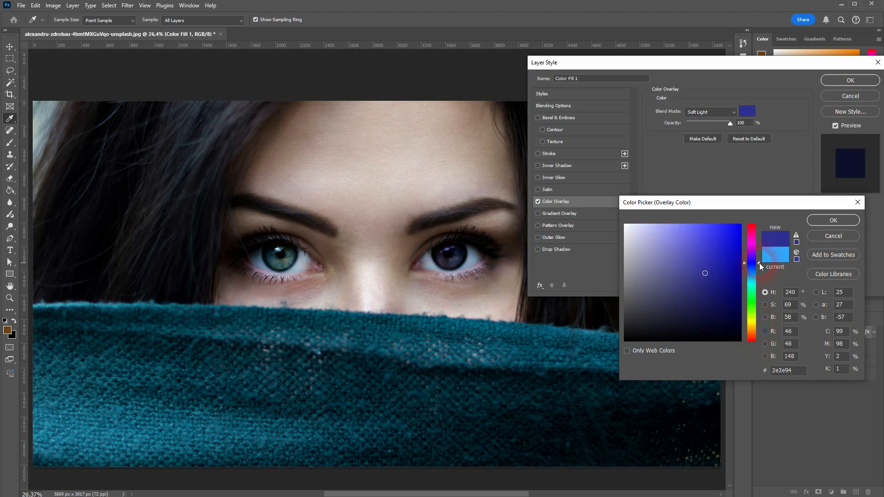
{"action": "left_click_drag", "start_coordinate": [680, 252], "coordinate": [704, 238]}
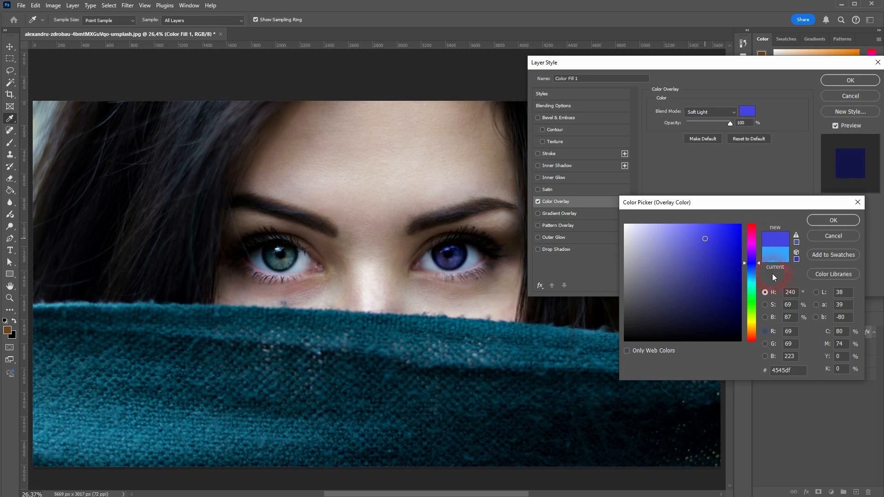
{"action": "left_click", "coordinate": [837, 223]}
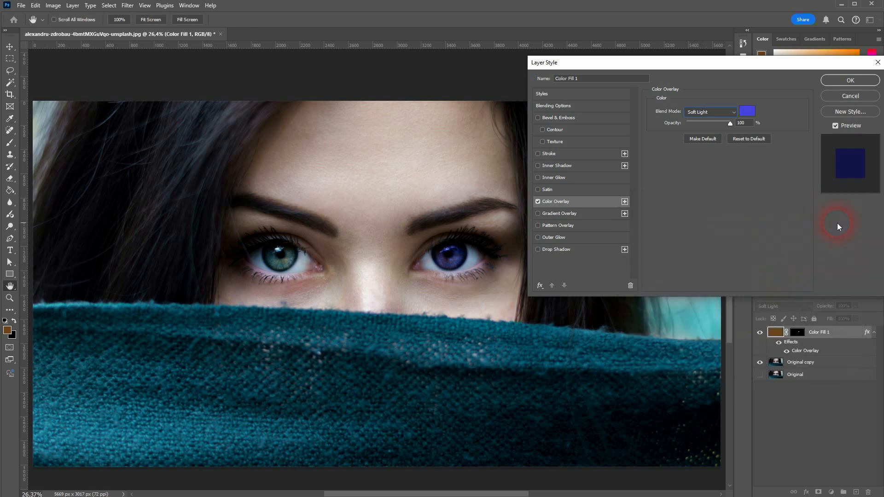
Step: Lower the Color Overlay opacity to about 75% and apply the layer style
{"action": "left_click", "coordinate": [744, 123]}
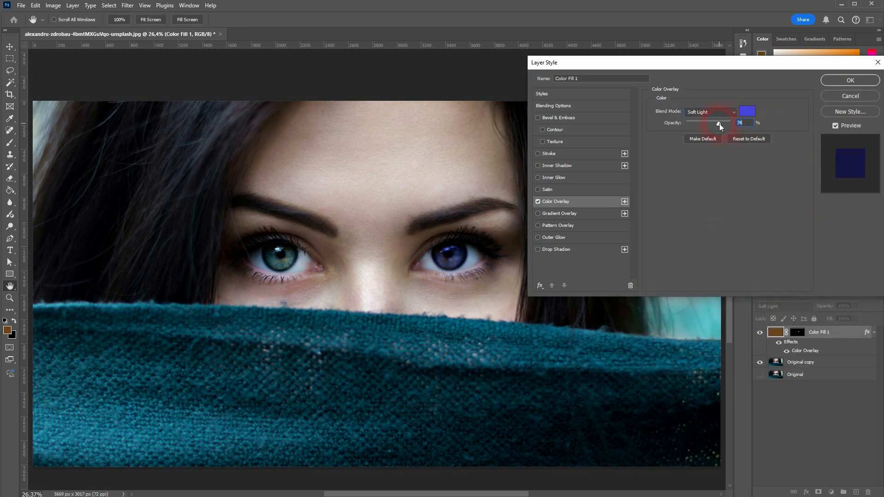
{"action": "left_click_drag", "start_coordinate": [719, 123], "coordinate": [707, 124]}
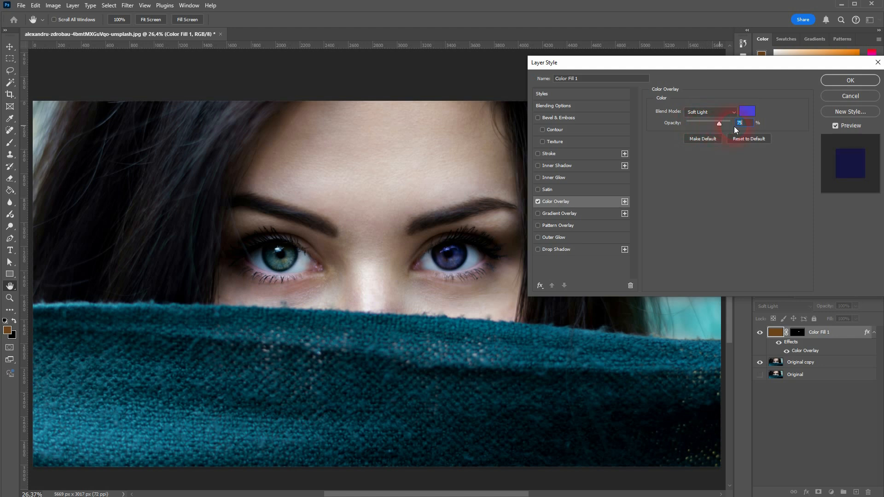
{"action": "left_click", "coordinate": [851, 81]}
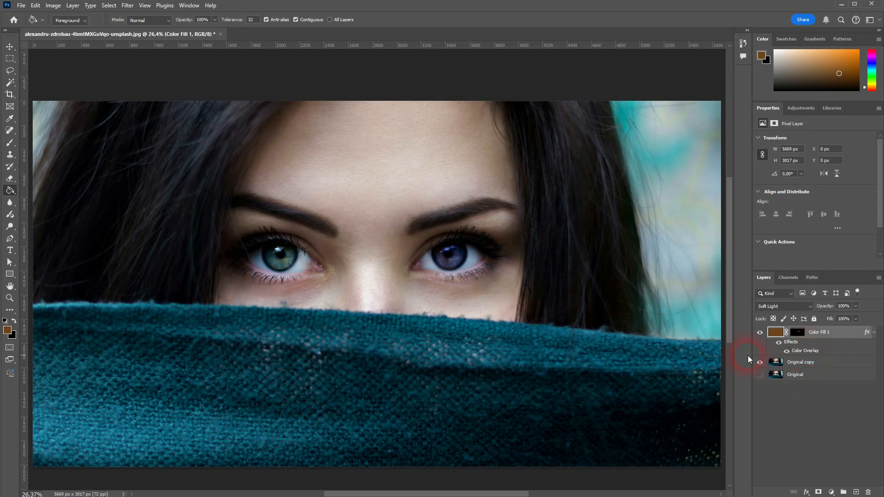
Step: Paint white on the layer mask over the left-hand iris with a 44 px Soft Round brush, and compare with the layer hidden and shown
{"action": "left_click", "coordinate": [803, 334]}
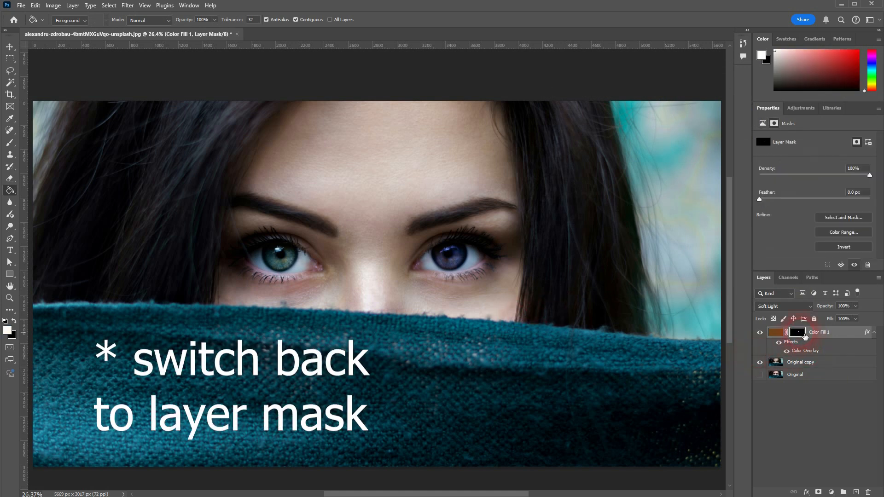
{"action": "left_click", "coordinate": [9, 142]}
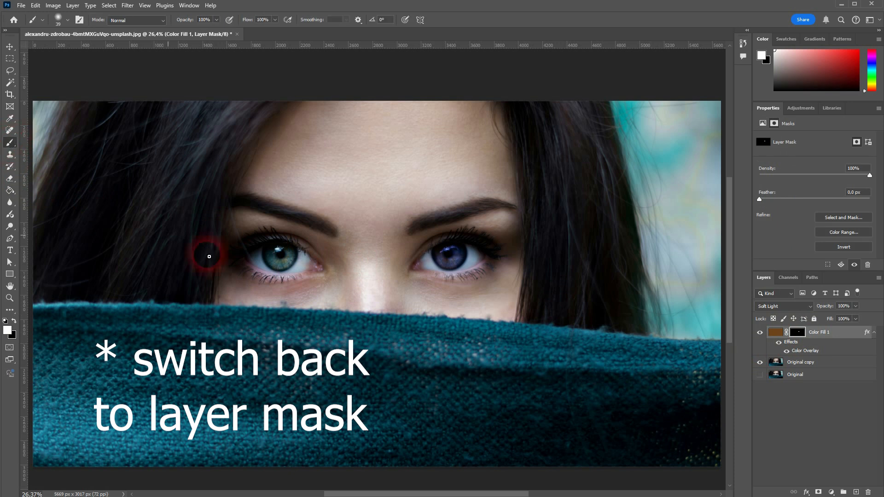
{"action": "scroll", "coordinate": [283, 259], "scroll_direction": "up", "scroll_amount": 10, "text": "alt"}
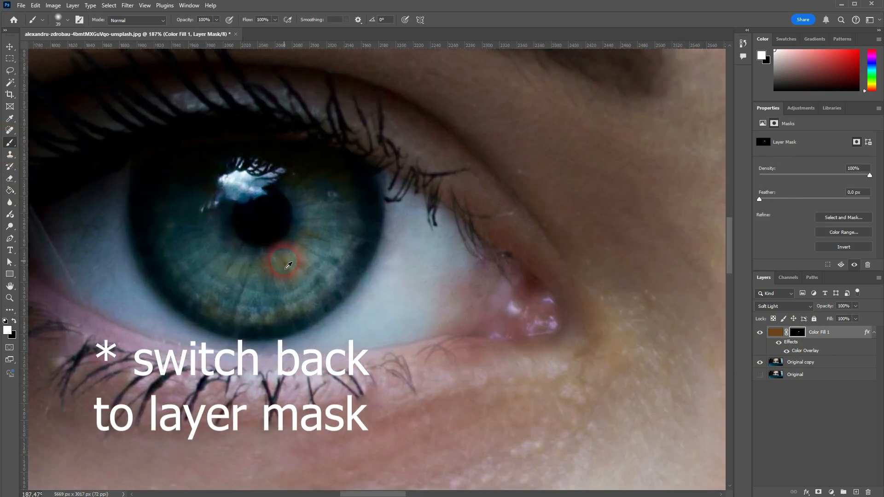
{"action": "left_click", "coordinate": [15, 322]}
{"action": "left_click", "coordinate": [14, 322]}
{"action": "left_click", "coordinate": [15, 323]}
{"action": "left_click", "coordinate": [14, 323]}
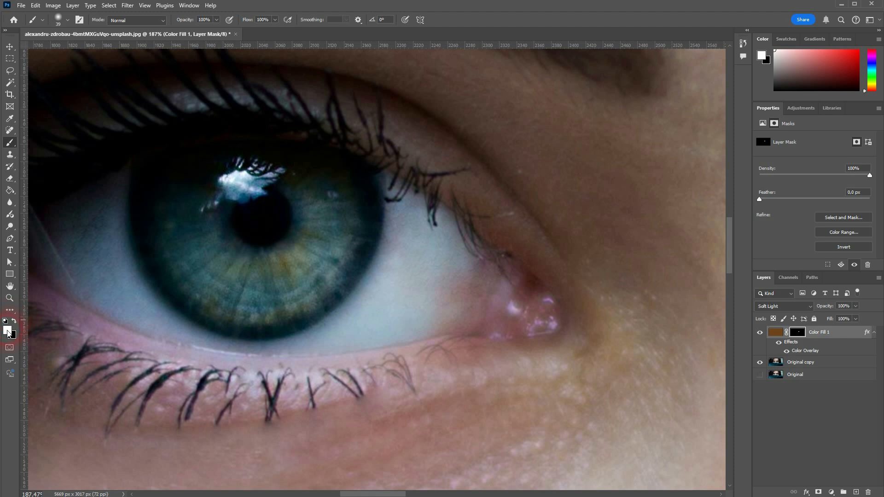
{"action": "left_click", "coordinate": [59, 20]}
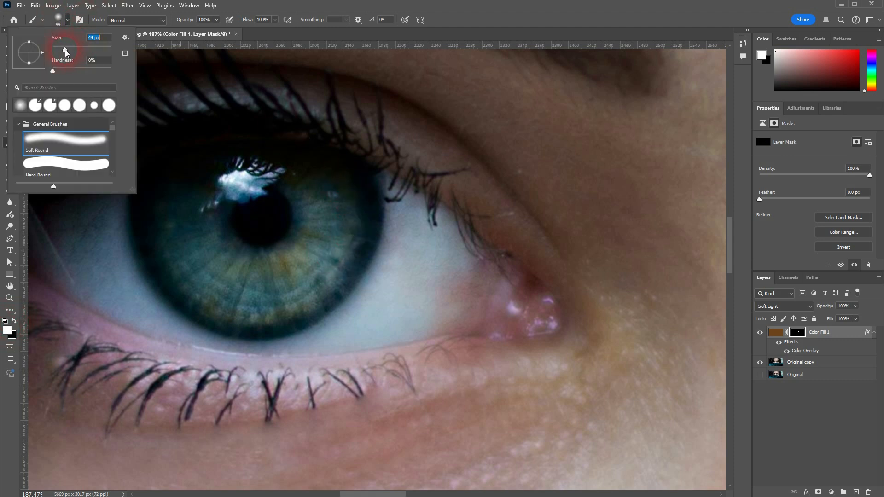
{"action": "left_click", "coordinate": [80, 141]}
{"action": "mouse_move", "coordinate": [281, 220]}
{"action": "left_mouse_down"}
{"action": "mouse_move", "coordinate": [333, 226]}
{"action": "mouse_move", "coordinate": [277, 224]}
{"action": "mouse_move", "coordinate": [279, 253]}
{"action": "mouse_move", "coordinate": [212, 247]}
{"action": "mouse_move", "coordinate": [265, 188]}
{"action": "mouse_move", "coordinate": [238, 253]}
{"action": "mouse_move", "coordinate": [205, 191]}
{"action": "mouse_move", "coordinate": [257, 178]}
{"action": "mouse_move", "coordinate": [201, 165]}
{"action": "mouse_move", "coordinate": [165, 197]}
{"action": "mouse_move", "coordinate": [159, 245]}
{"action": "mouse_move", "coordinate": [169, 282]}
{"action": "mouse_move", "coordinate": [210, 322]}
{"action": "mouse_move", "coordinate": [289, 338]}
{"action": "mouse_move", "coordinate": [338, 311]}
{"action": "mouse_move", "coordinate": [358, 287]}
{"action": "mouse_move", "coordinate": [373, 259]}
{"action": "mouse_move", "coordinate": [381, 206]}
{"action": "mouse_move", "coordinate": [317, 299]}
{"action": "mouse_move", "coordinate": [370, 212]}
{"action": "mouse_move", "coordinate": [303, 272]}
{"action": "mouse_move", "coordinate": [355, 197]}
{"action": "mouse_move", "coordinate": [285, 312]}
{"action": "mouse_move", "coordinate": [289, 322]}
{"action": "mouse_move", "coordinate": [315, 299]}
{"action": "mouse_move", "coordinate": [249, 316]}
{"action": "mouse_move", "coordinate": [208, 290]}
{"action": "mouse_move", "coordinate": [290, 284]}
{"action": "mouse_move", "coordinate": [221, 293]}
{"action": "mouse_move", "coordinate": [268, 289]}
{"action": "mouse_move", "coordinate": [202, 265]}
{"action": "mouse_move", "coordinate": [181, 191]}
{"action": "mouse_move", "coordinate": [196, 289]}
{"action": "mouse_move", "coordinate": [223, 282]}
{"action": "mouse_move", "coordinate": [196, 203]}
{"action": "mouse_move", "coordinate": [304, 297]}
{"action": "mouse_move", "coordinate": [321, 259]}
{"action": "mouse_move", "coordinate": [306, 281]}
{"action": "mouse_move", "coordinate": [309, 296]}
{"action": "mouse_move", "coordinate": [329, 266]}
{"action": "left_mouse_up"}
{"action": "key", "text": "ctrl+0"}
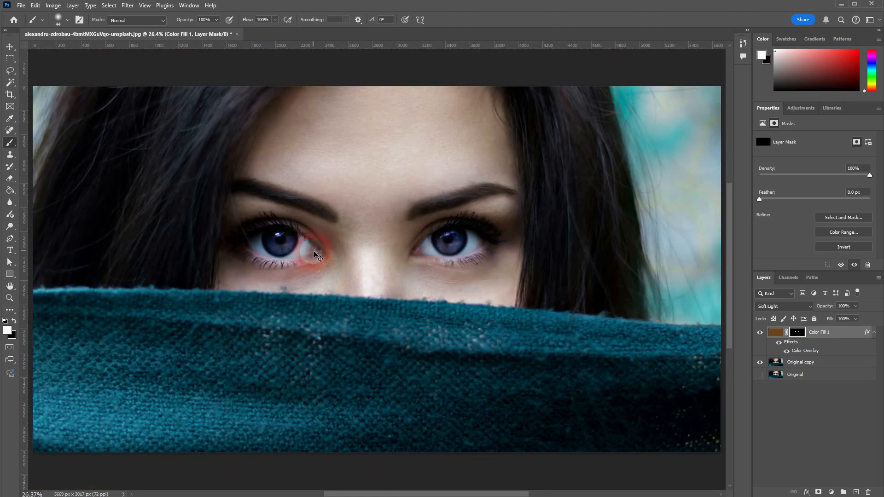
{"action": "left_click", "coordinate": [760, 334]}
{"action": "left_click", "coordinate": [761, 336]}
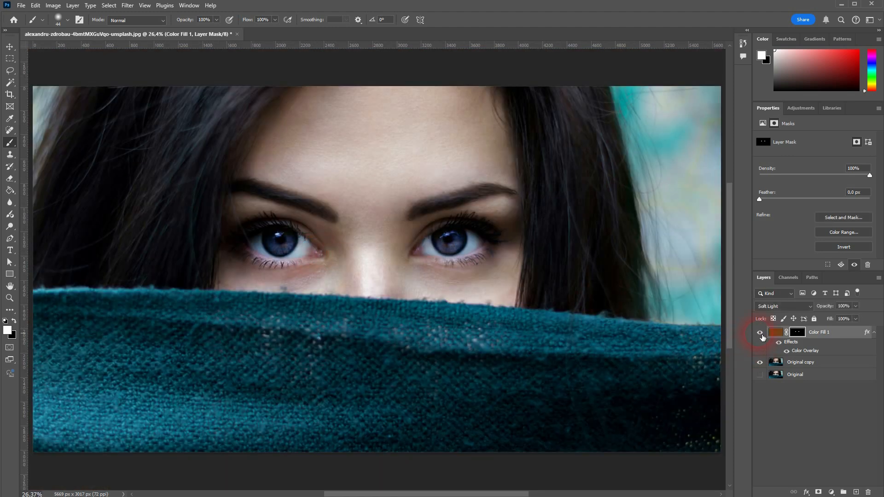